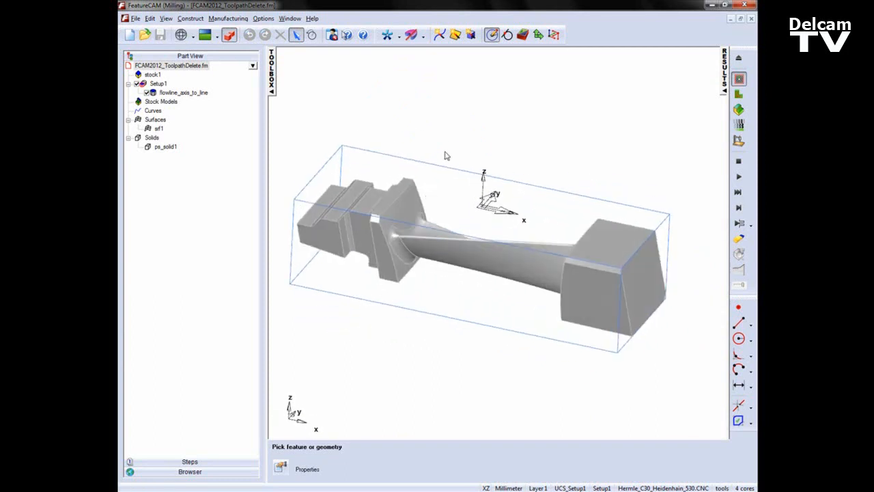
# - Run a centerline simulation of the flowline_axis_to_line feature at faster speed, inspect its toolpath along the blade, and clear the simulation
pyautogui.moveTo(418, 138); pyautogui.dragTo(357, 121, button='middle')
pyautogui.click(186, 94)
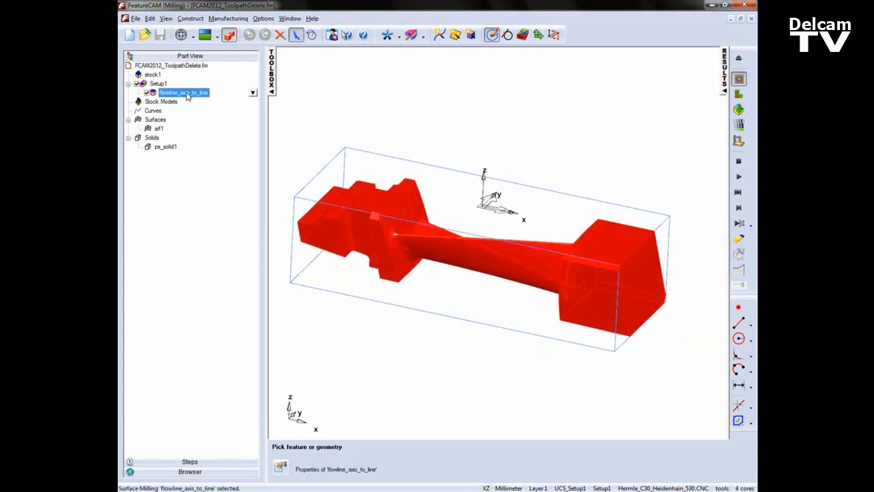
pyautogui.click(404, 123)
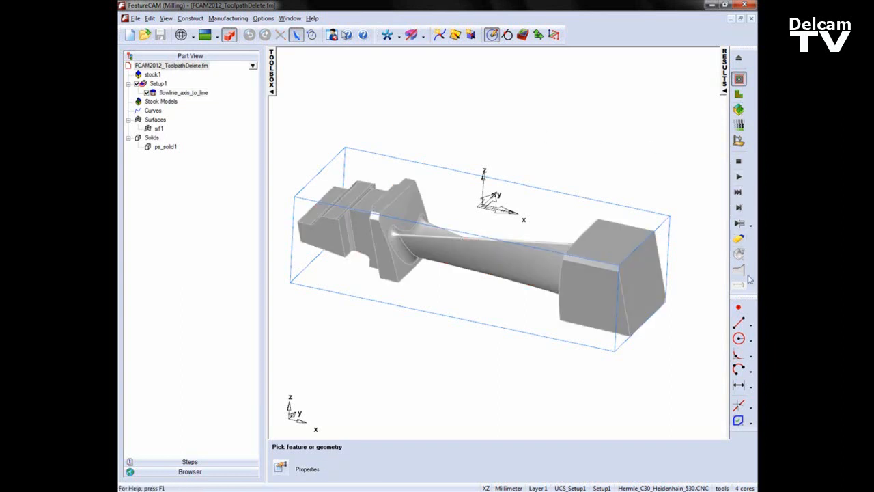
pyautogui.click(738, 177)
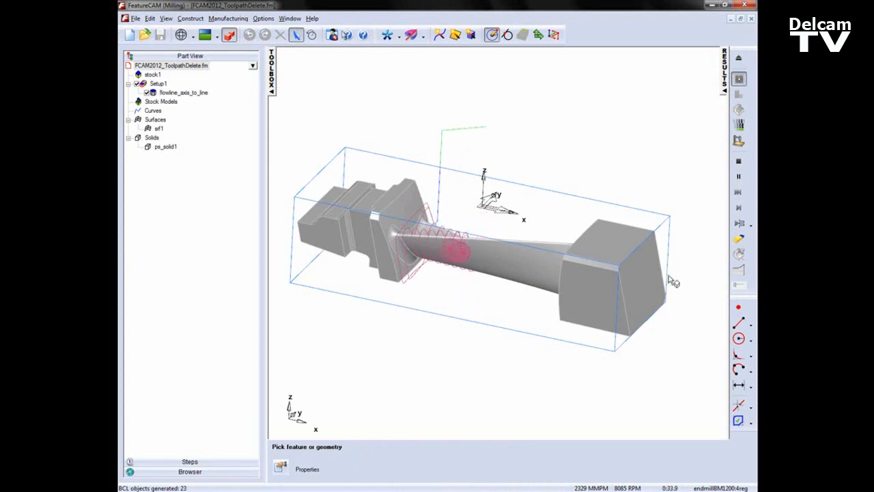
pyautogui.moveTo(736, 288); pyautogui.dragTo(756, 288)
pyautogui.moveTo(442, 264); pyautogui.dragTo(572, 242, button='middle')
pyautogui.moveTo(584, 299); pyautogui.dragTo(417, 211, button='middle')
pyautogui.moveTo(395, 258); pyautogui.dragTo(419, 274, button='middle')
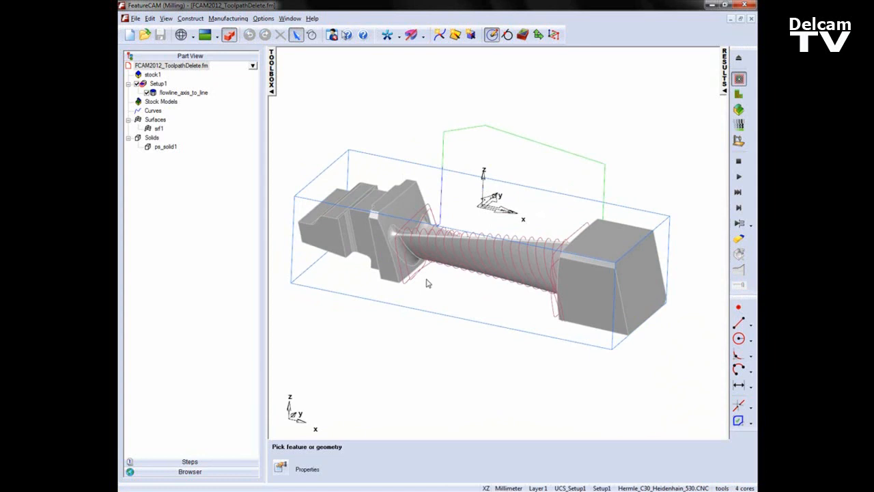
pyautogui.click(738, 161)
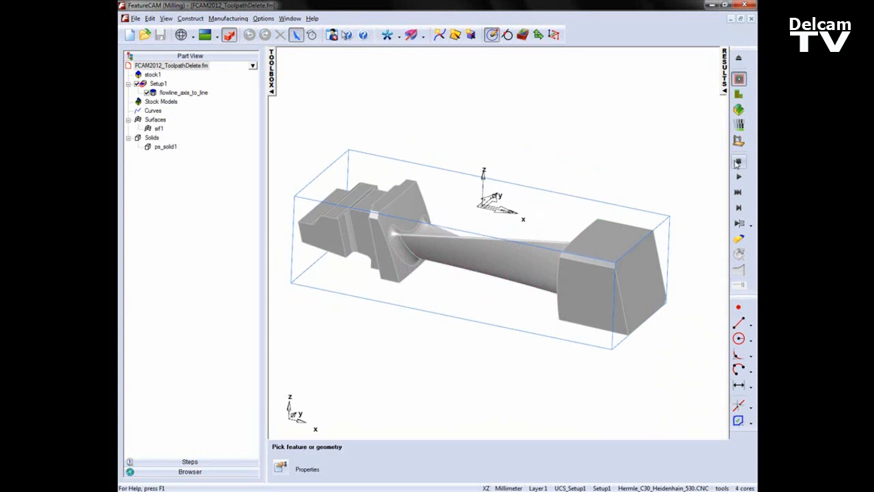
# - Create a toolpath feature from the finish1 - flowline operation in the operation list
pyautogui.click(724, 86)
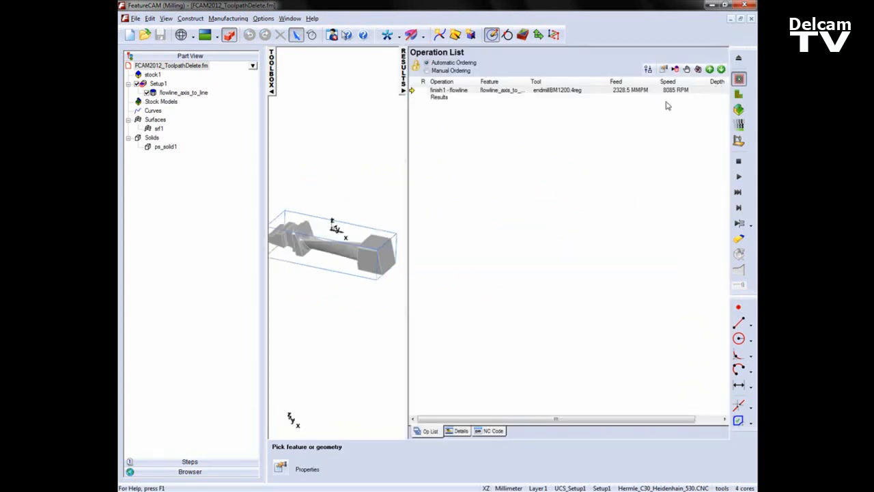
pyautogui.rightClick(456, 93)
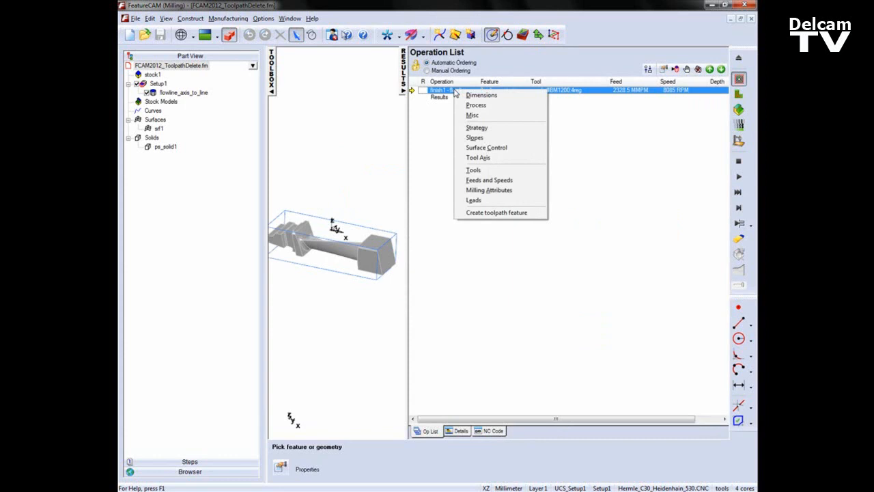
pyautogui.click(496, 213)
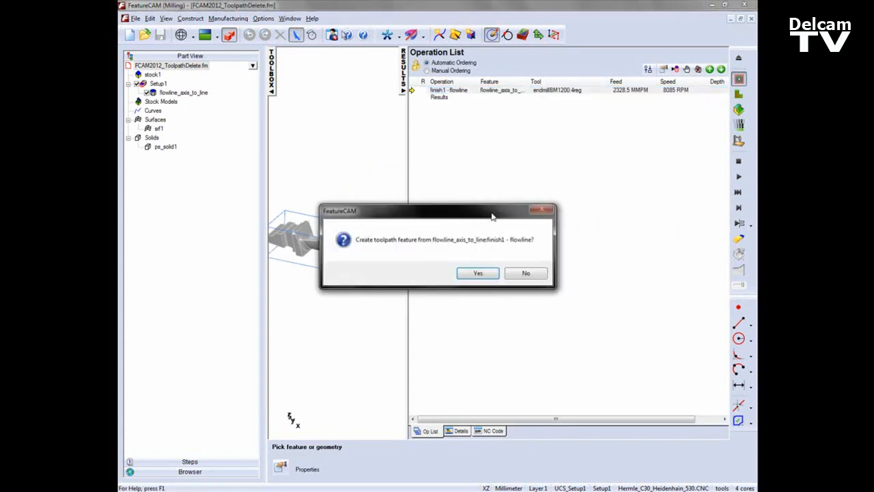
pyautogui.click(478, 273)
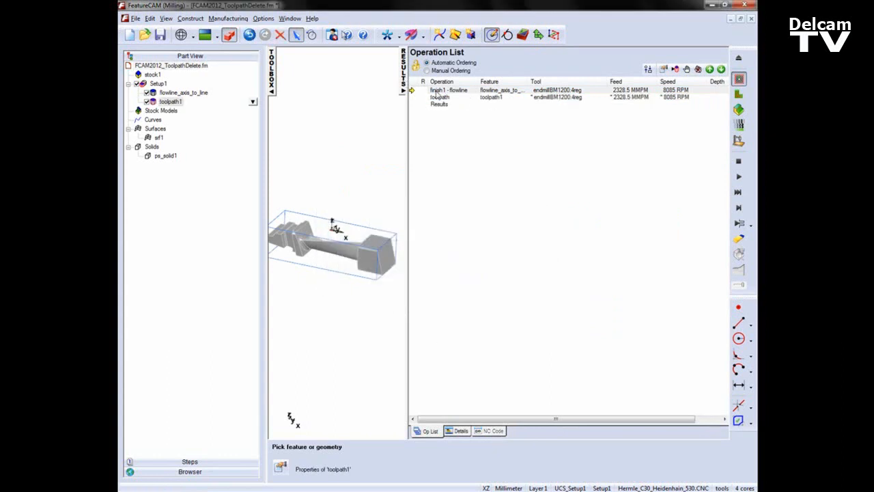
pyautogui.click(404, 75)
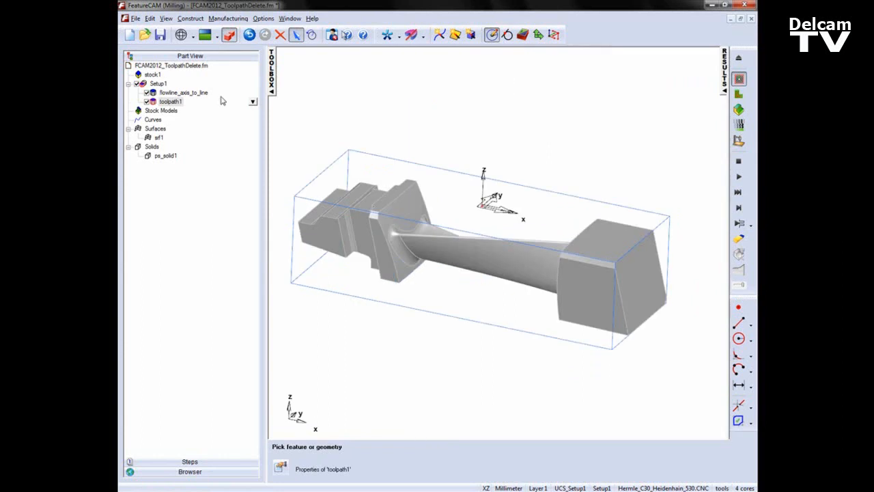
# - Exclude flowline_axis_to_line from the machining plan and simulate the toolpath1 feature on its own
pyautogui.click(164, 92)
pyautogui.click(171, 102)
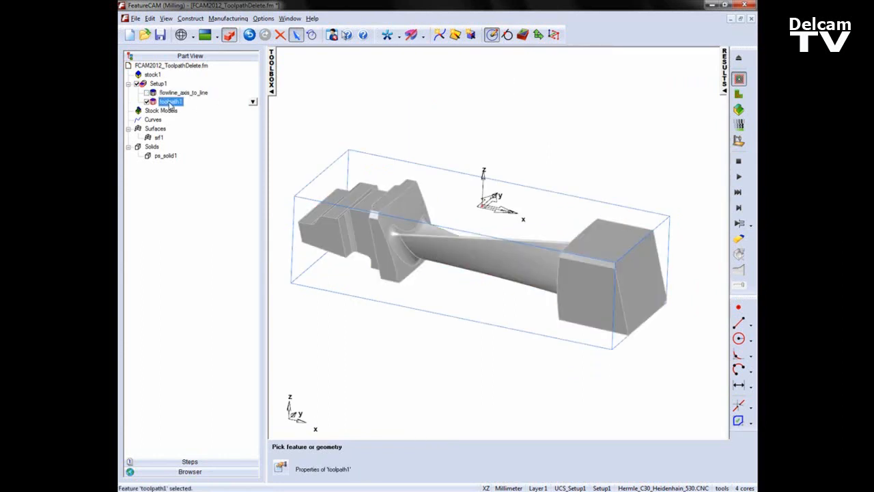
pyautogui.click(738, 176)
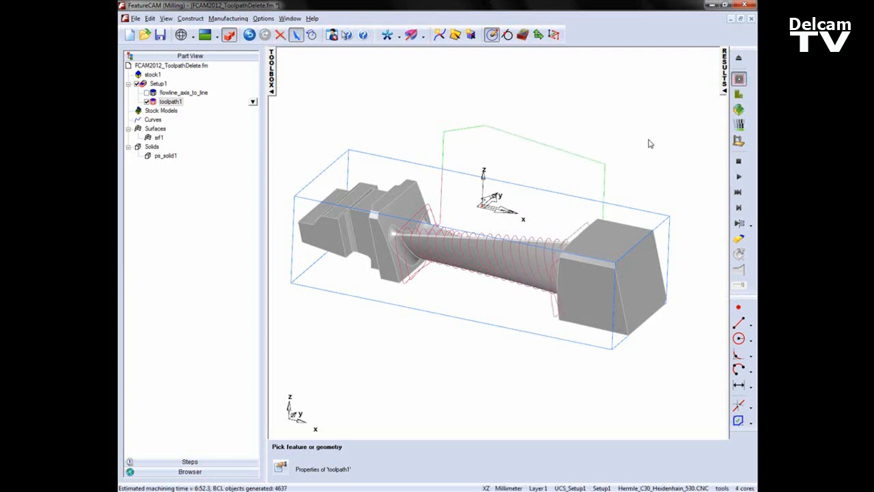
pyautogui.moveTo(426, 196); pyautogui.dragTo(424, 220, button='middle')
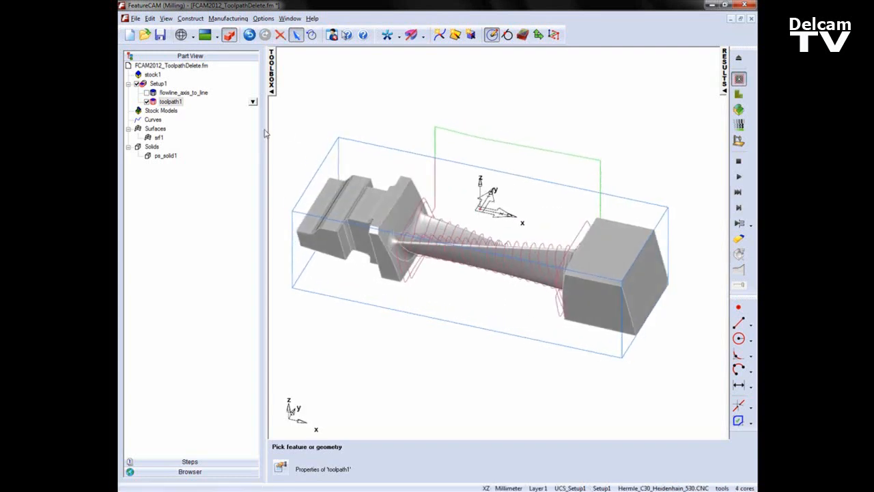
# - Open the properties of toolpath1 and display the list of individual moves for its toolpath operation
pyautogui.rightClick(166, 104)
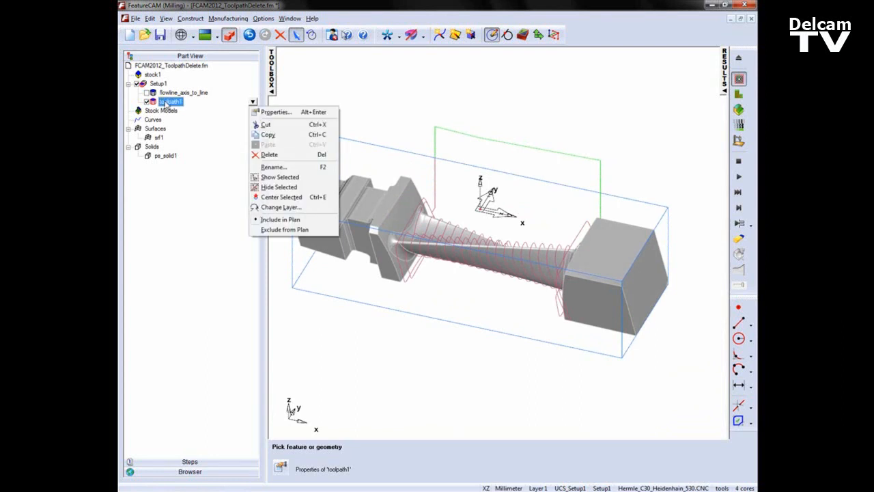
pyautogui.click(273, 112)
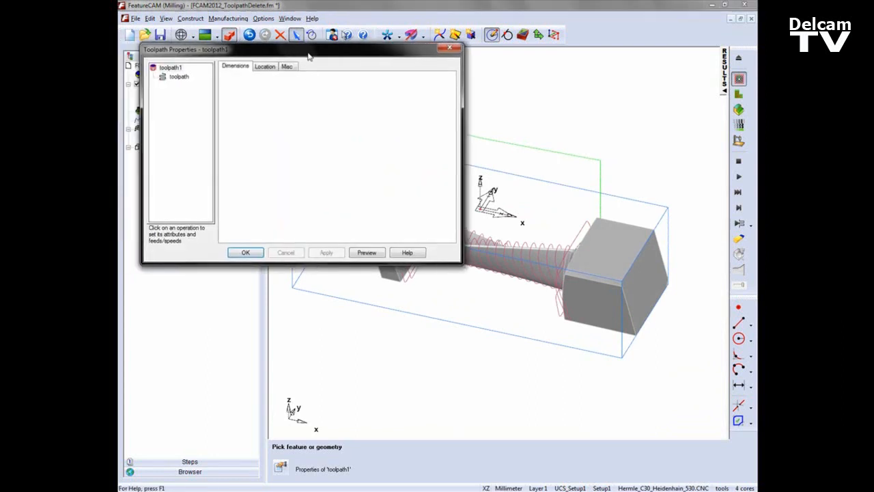
pyautogui.click(190, 68)
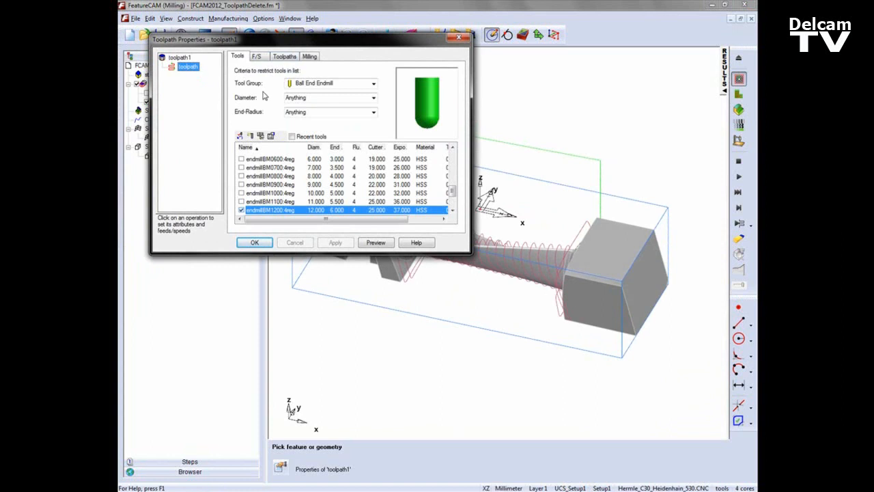
pyautogui.click(287, 58)
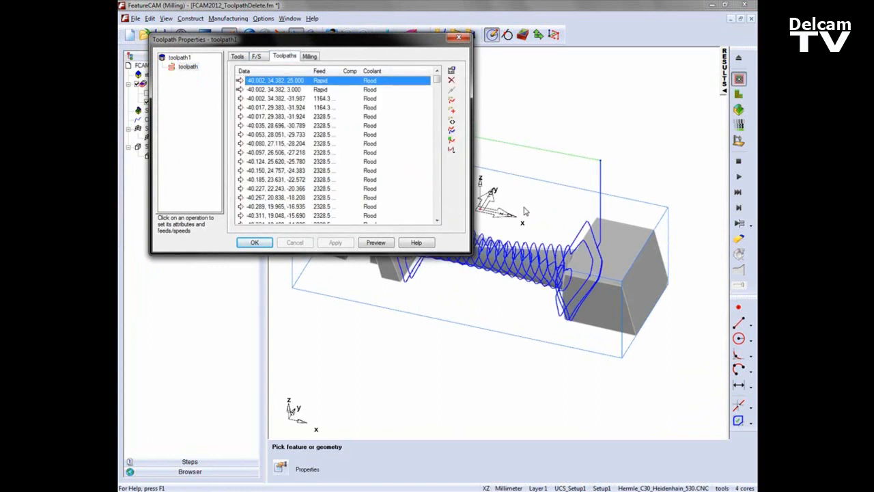
pyautogui.moveTo(499, 175); pyautogui.dragTo(541, 247, button='middle')
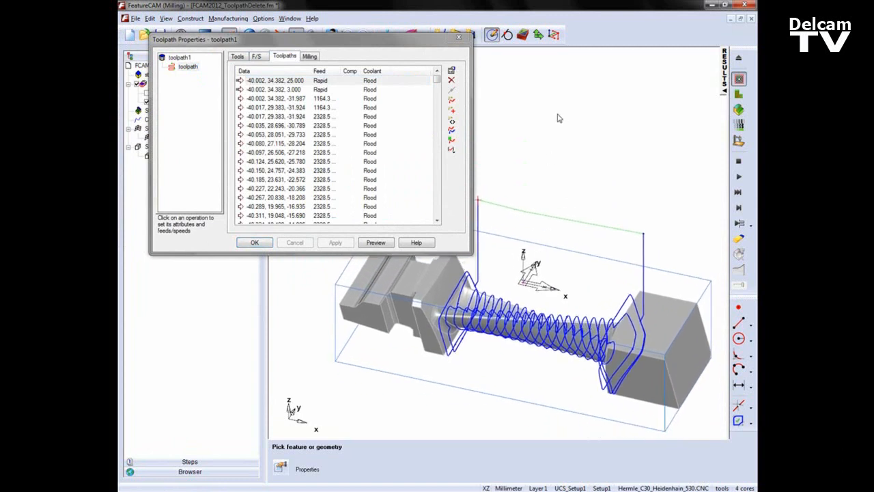
# - Turn off the display of toolpath lines to view only the points, and restore the lines
pyautogui.click(454, 152)
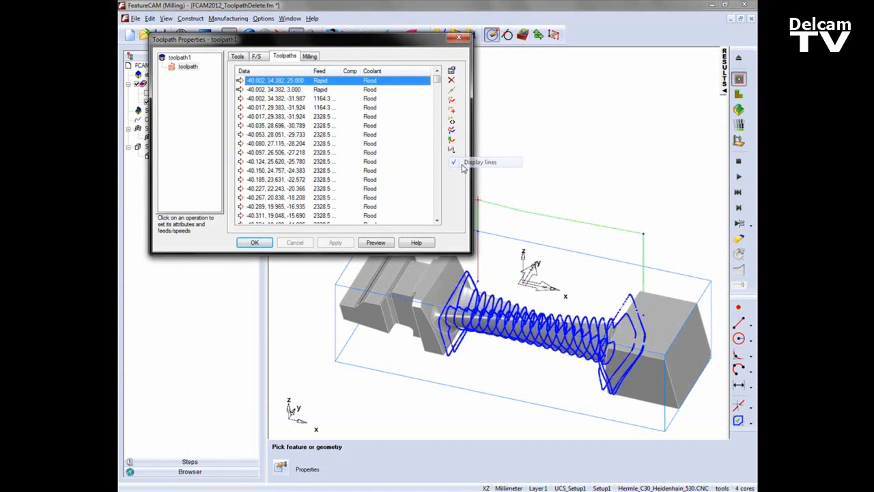
pyautogui.moveTo(537, 211); pyautogui.dragTo(560, 174, button='middle')
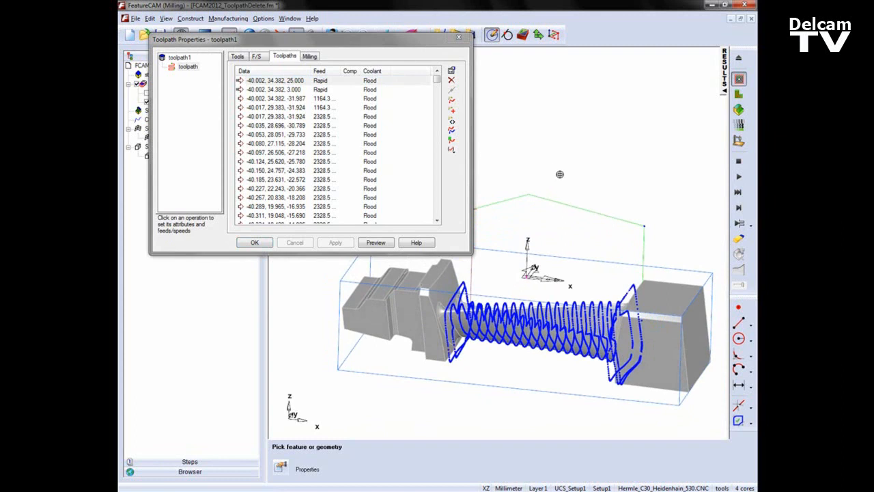
pyautogui.click(452, 151)
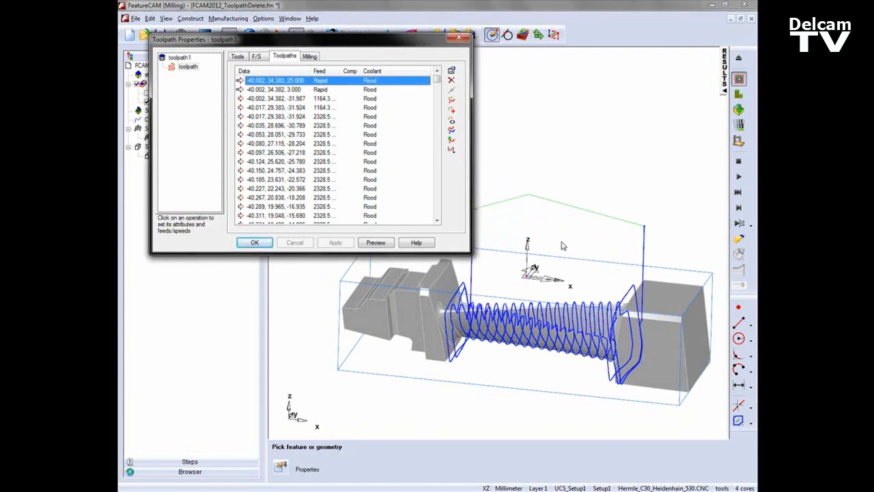
# - Switch to the top view and hide the solid ps_solid1 so only the toolpath remains in view
pyautogui.keyDown('shift'); pyautogui.moveTo(575, 248); pyautogui.dragTo(546, 235, button='middle'); pyautogui.keyUp('shift')
pyautogui.moveTo(408, 41); pyautogui.dragTo(312, 7)
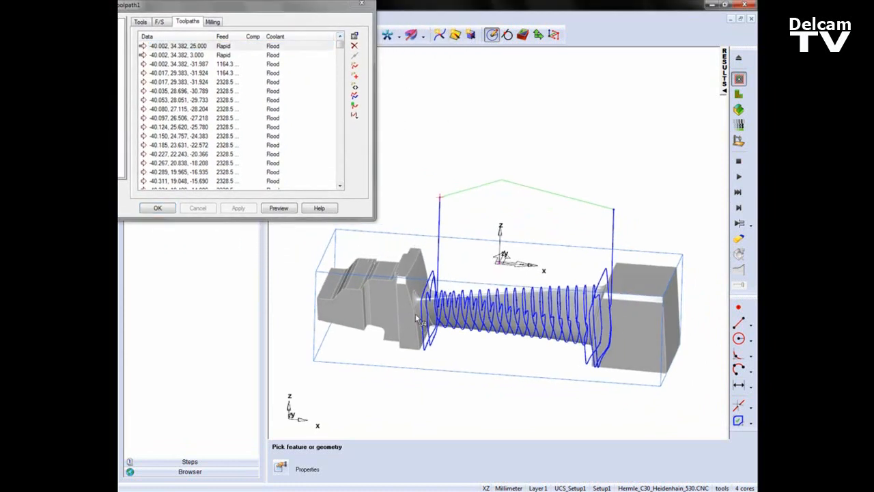
pyautogui.hotkey('ctrl', '5')
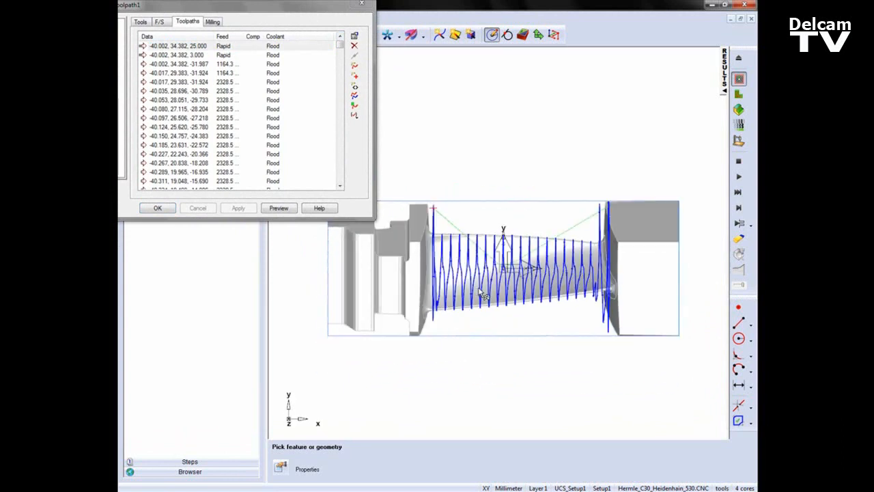
pyautogui.moveTo(278, 12); pyautogui.dragTo(407, 22)
pyautogui.rightClick(169, 158)
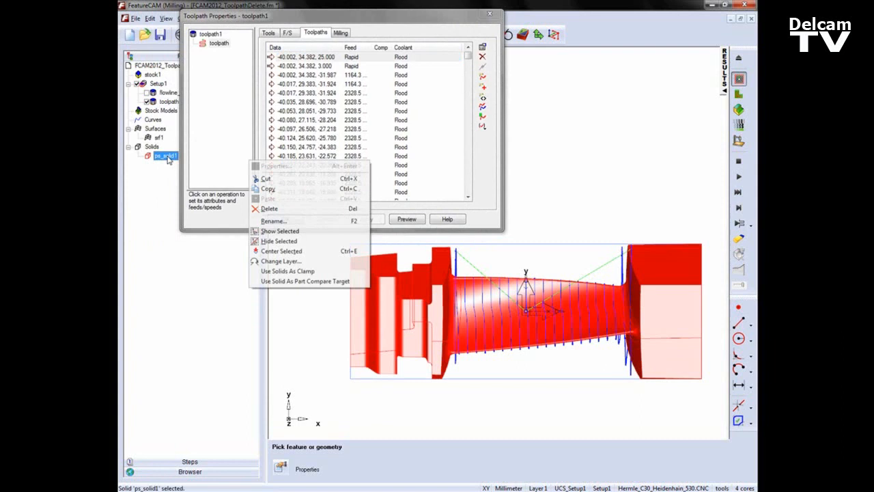
pyautogui.click(278, 243)
# - Delete the window-selected toolpath segments at the negative X end, using a retract to Z 50 with a rapid move to the next segment
pyautogui.moveTo(367, 20); pyautogui.dragTo(217, 10)
pyautogui.scroll(3, 494, 203)
pyautogui.moveTo(491, 200); pyautogui.dragTo(520, 213, button='middle')
pyautogui.moveTo(506, 288); pyautogui.dragTo(531, 291, button='middle')
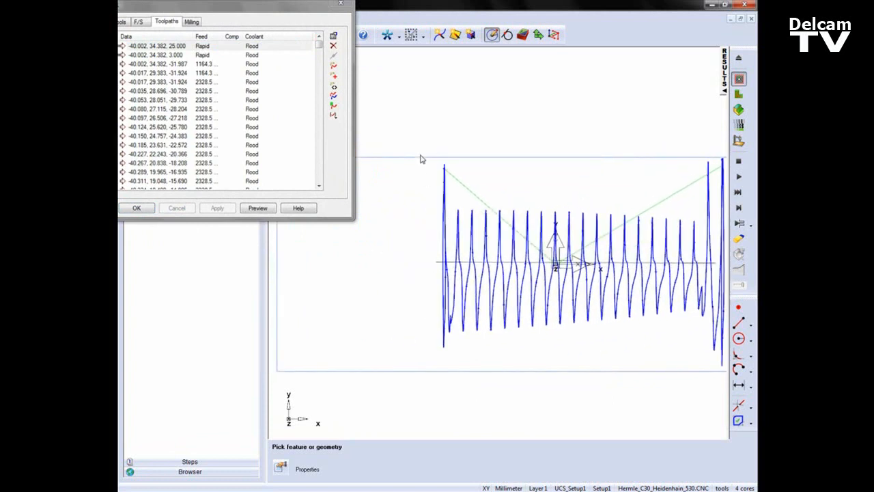
pyautogui.moveTo(424, 146); pyautogui.dragTo(464, 400)
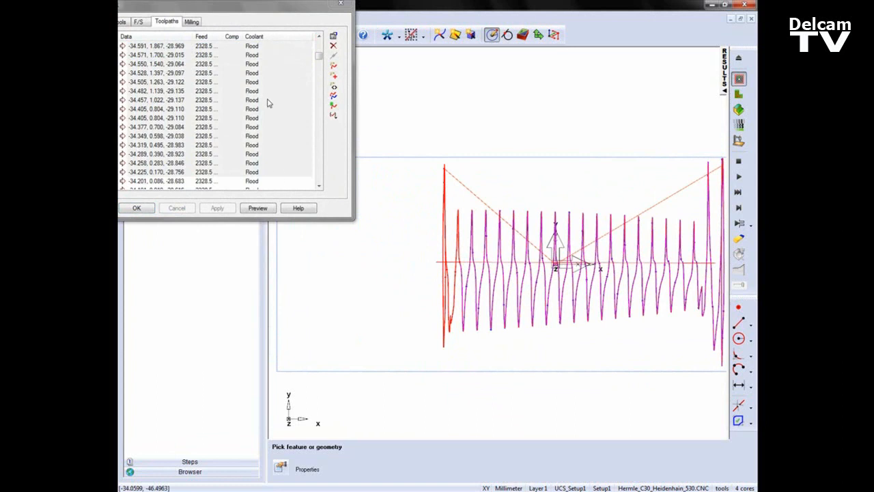
pyautogui.moveTo(270, 11); pyautogui.dragTo(323, 52)
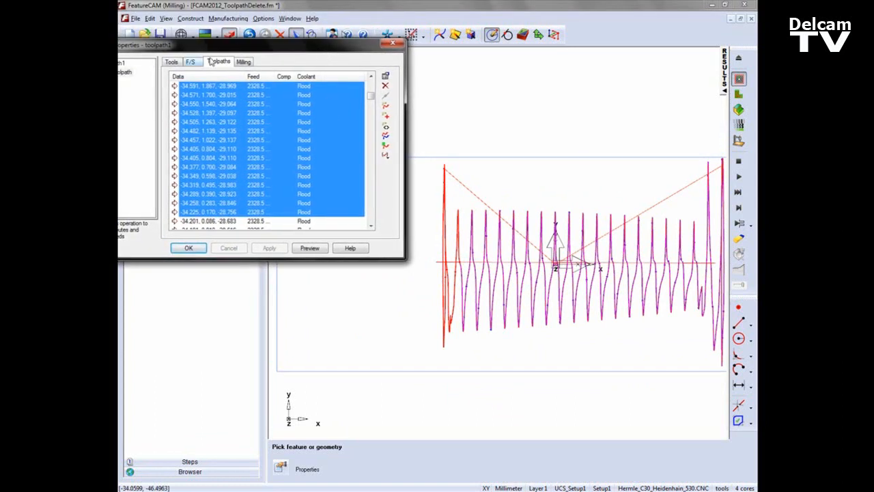
pyautogui.click(384, 85)
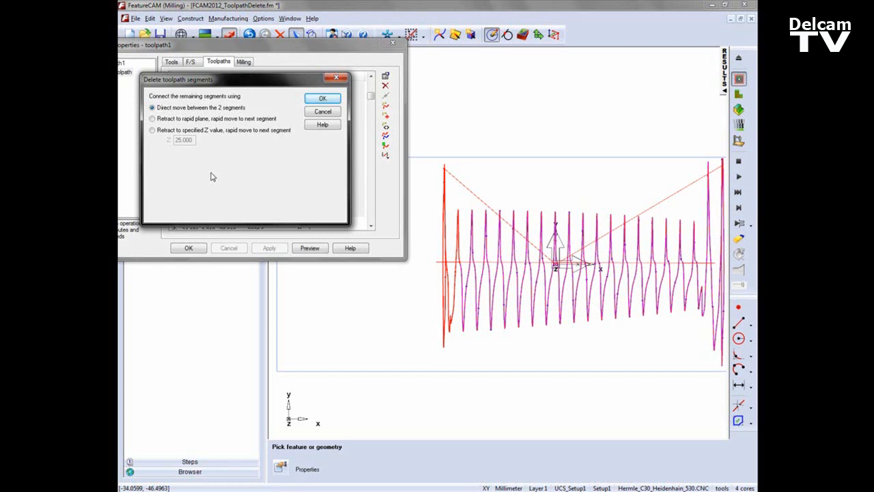
pyautogui.click(152, 129)
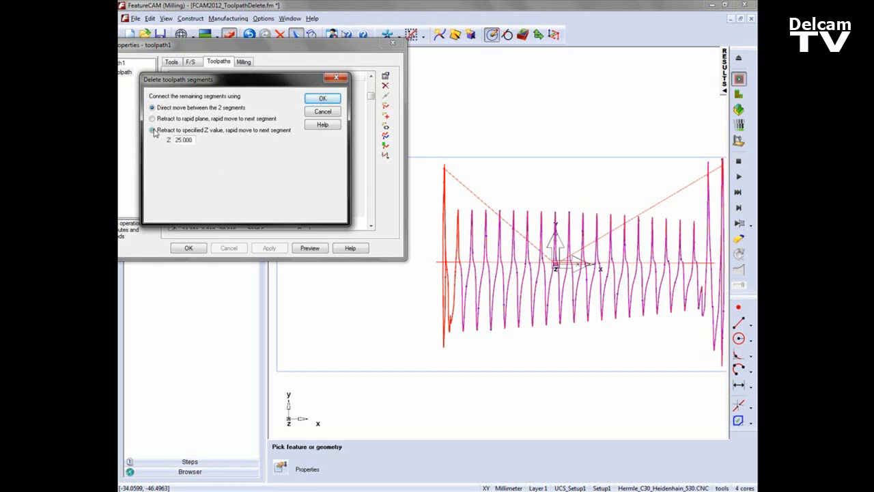
pyautogui.doubleClick(192, 142)
pyautogui.write('50')
pyautogui.click(315, 100)
pyautogui.click(271, 248)
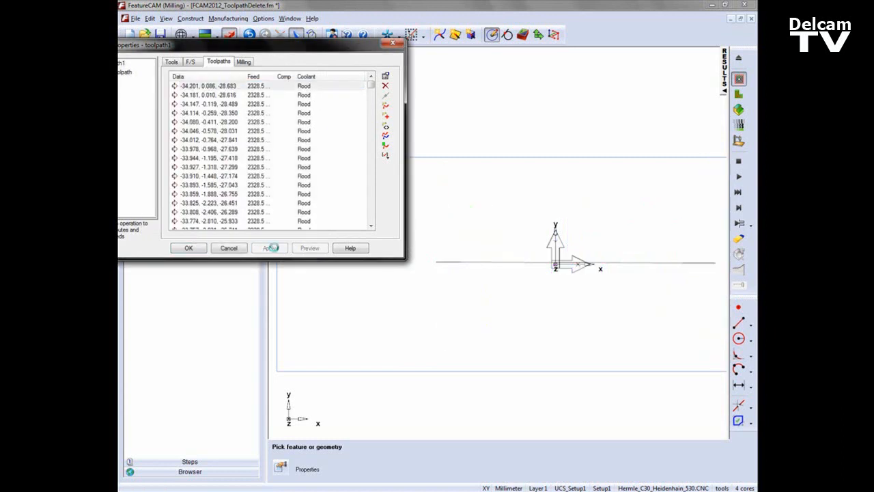
# - From the top view, delete the toolpath segments at the positive X end with a retract to the rapid plane, and apply the change
pyautogui.moveTo(525, 297); pyautogui.dragTo(391, 245, button='middle')
pyautogui.scroll(-2, 501, 267)
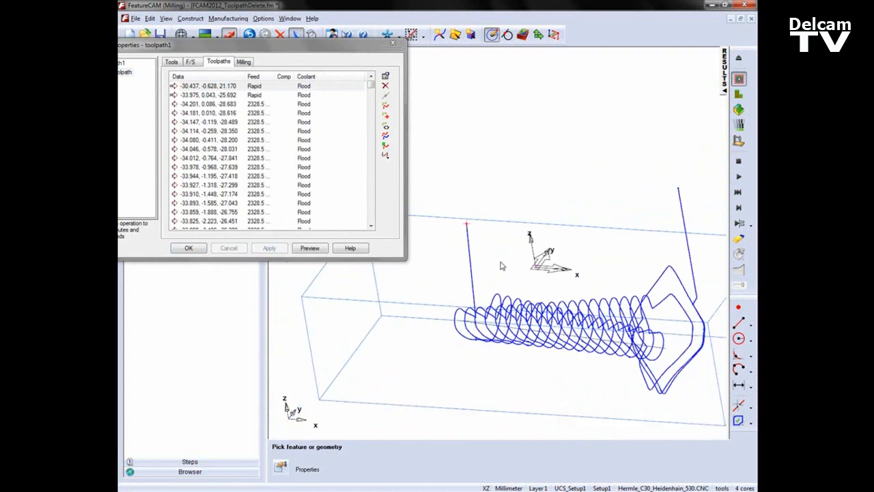
pyautogui.keyDown('shift'); pyautogui.moveTo(526, 279); pyautogui.dragTo(535, 298, button='middle'); pyautogui.keyUp('shift')
pyautogui.moveTo(460, 297); pyautogui.dragTo(482, 307, button='middle')
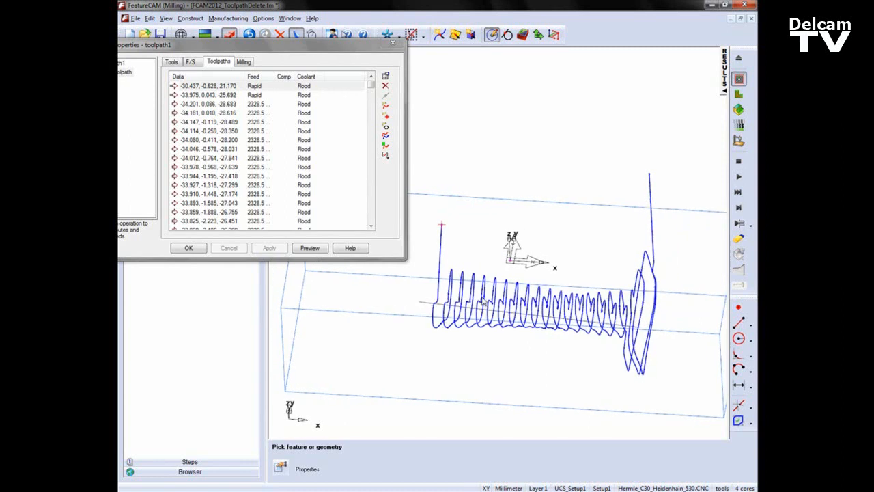
pyautogui.hotkey('ctrl', '5')
pyautogui.moveTo(670, 380); pyautogui.dragTo(565, 149)
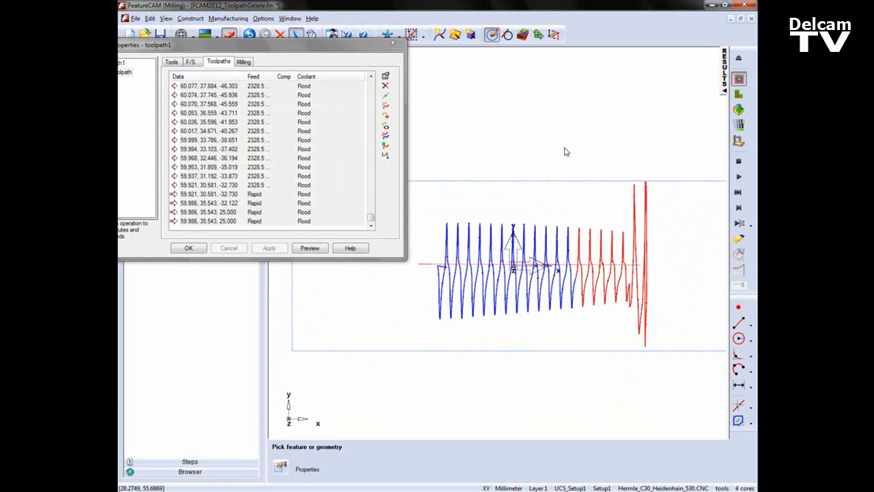
pyautogui.click(386, 86)
pyautogui.click(324, 101)
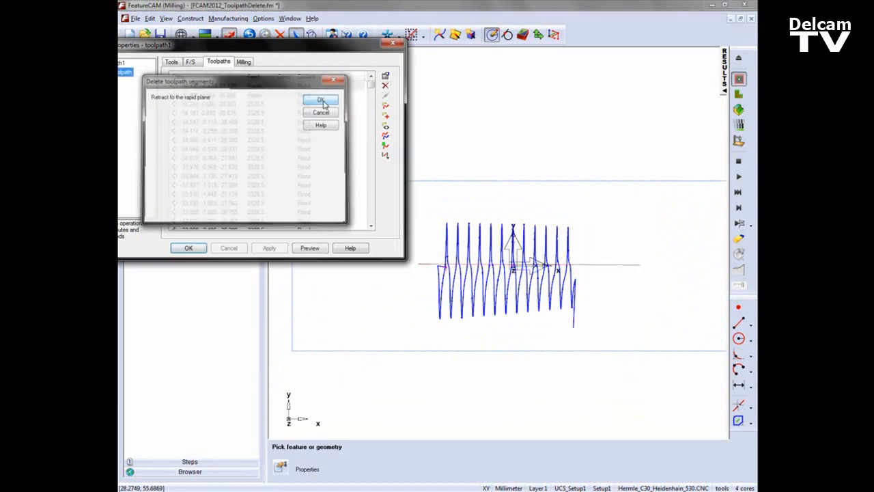
pyautogui.click(270, 248)
pyautogui.moveTo(522, 340); pyautogui.dragTo(586, 250, button='middle')
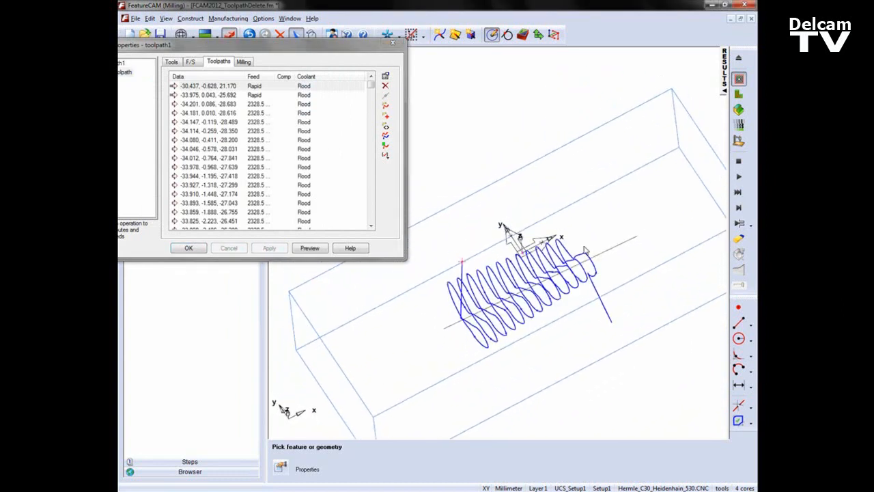
# - Undo the last deletion of toolpath segments at the positive X end and refresh the toolpath display
pyautogui.click(250, 35)
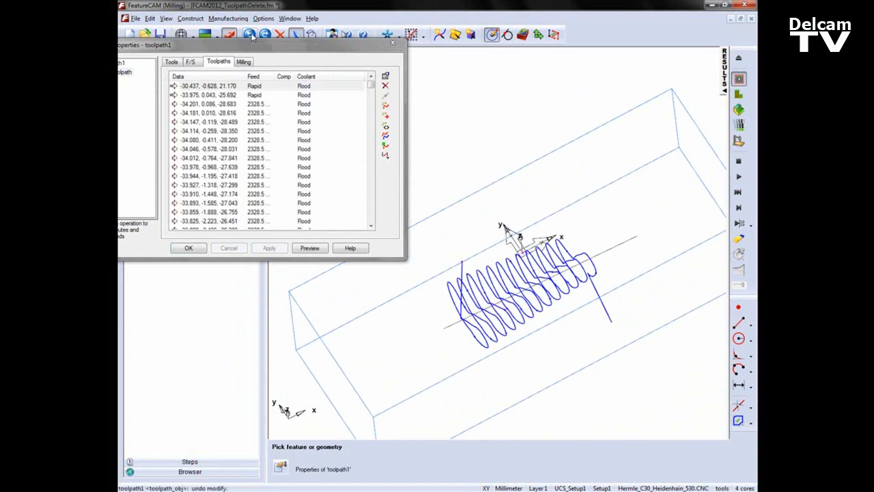
pyautogui.click(244, 62)
pyautogui.click(219, 62)
pyautogui.moveTo(618, 301); pyautogui.dragTo(457, 173)
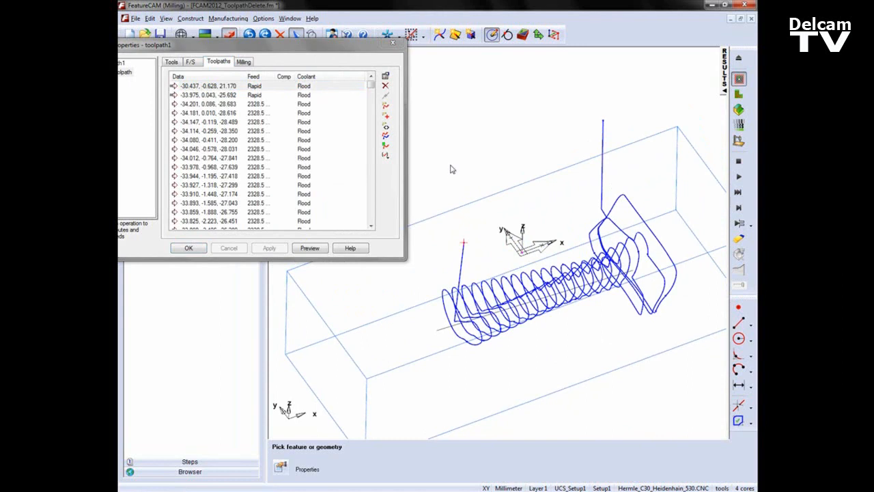
# - Window-select the toolpath segments at the positive X end from the top view, refine the selection with an individually picked segment, delete them and apply the change
pyautogui.hotkey('ctrl', '5')
pyautogui.moveTo(674, 272); pyautogui.dragTo(599, 266, button='middle')
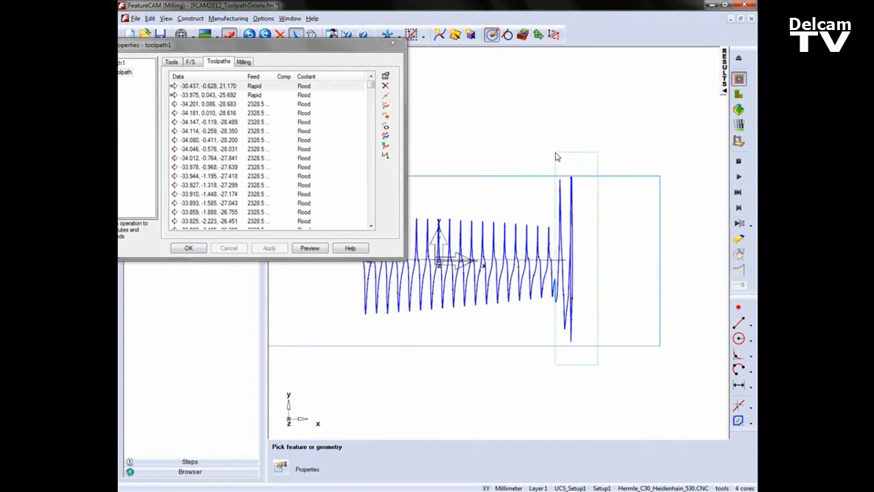
pyautogui.moveTo(508, 362); pyautogui.dragTo(453, 303, button='middle')
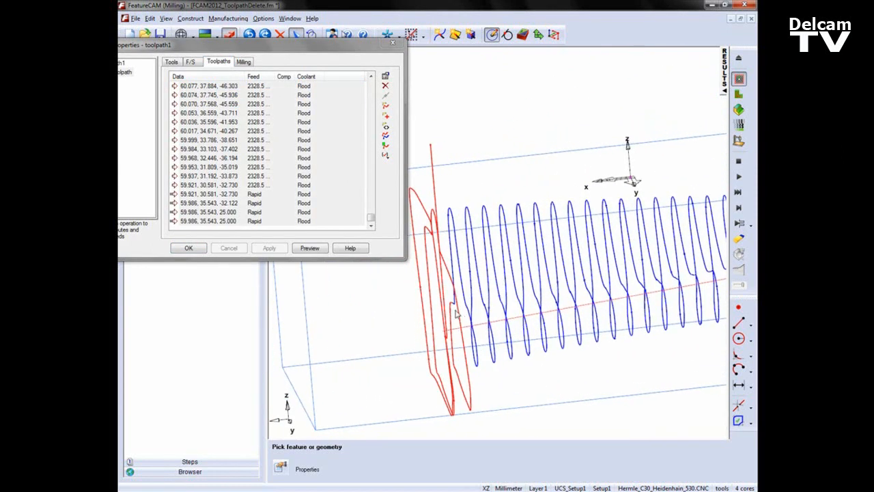
pyautogui.keyDown('shift'); pyautogui.click(440, 251); pyautogui.keyUp('shift')
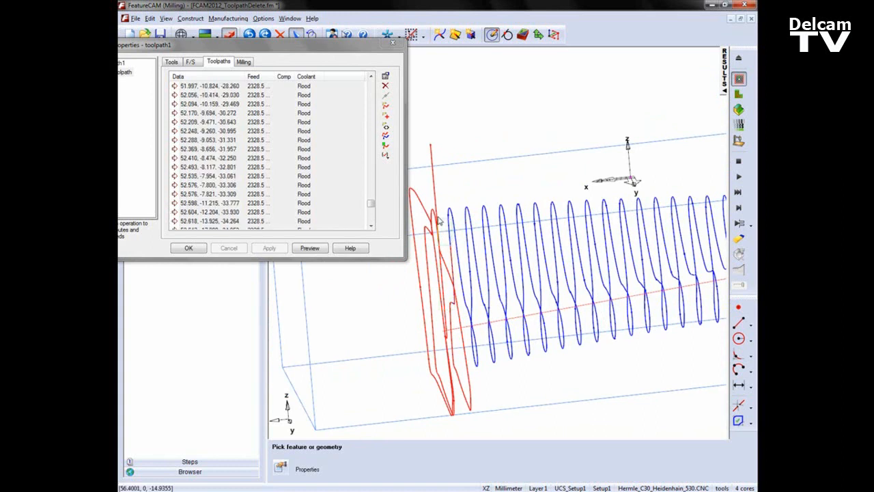
pyautogui.moveTo(433, 208); pyautogui.dragTo(565, 306, button='middle')
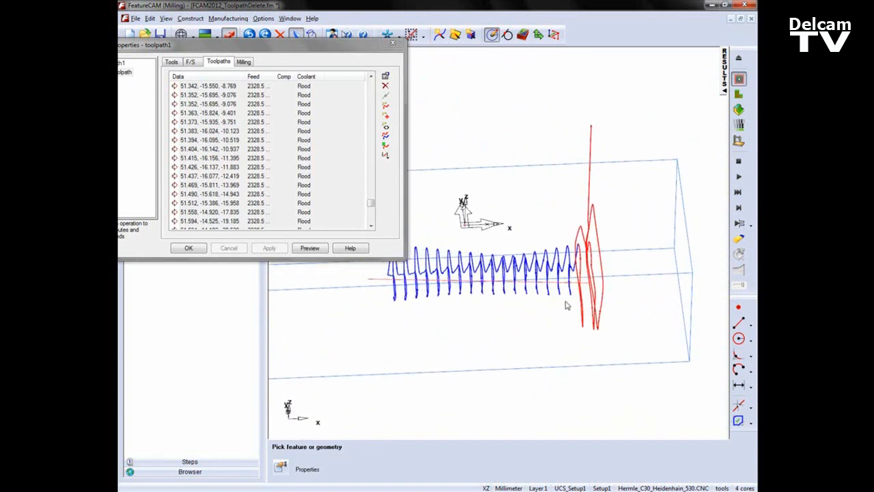
pyautogui.click(385, 85)
pyautogui.click(321, 100)
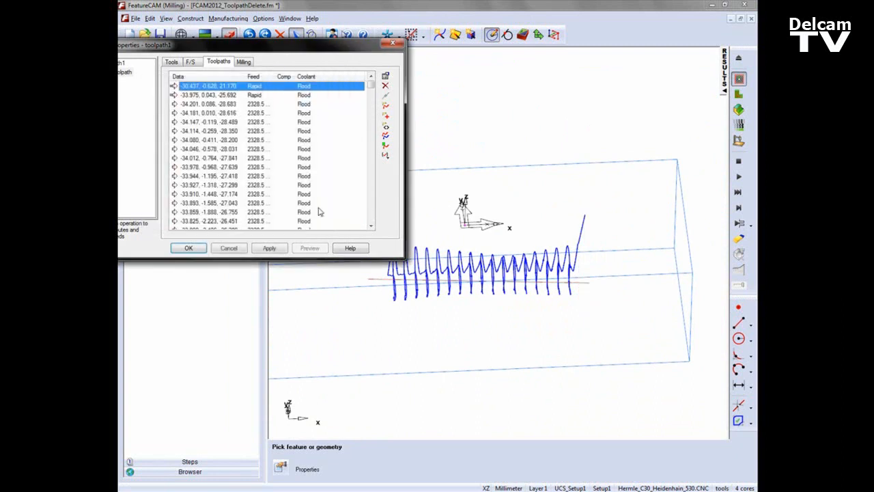
pyautogui.click(270, 248)
# - Accept the toolpath properties and show the solid ps_solid1 again, leaving nothing selected
pyautogui.moveTo(557, 279); pyautogui.dragTo(464, 279, button='middle')
pyautogui.click(191, 250)
pyautogui.click(165, 156)
pyautogui.click(253, 156)
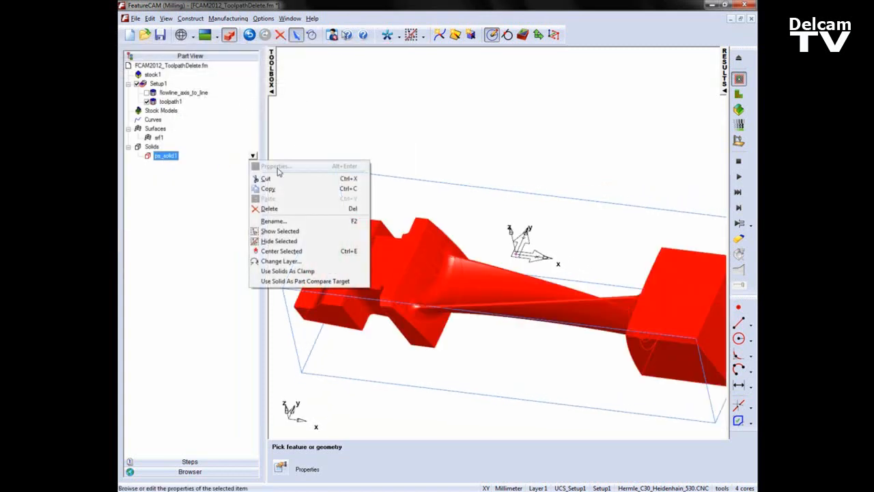
pyautogui.click(289, 233)
pyautogui.moveTo(504, 203); pyautogui.dragTo(467, 140, button='middle')
pyautogui.click(497, 107)
# - Simulate the edited toolpath1 on the blade and examine the tool's path from both sides
pyautogui.scroll(-2, 467, 143)
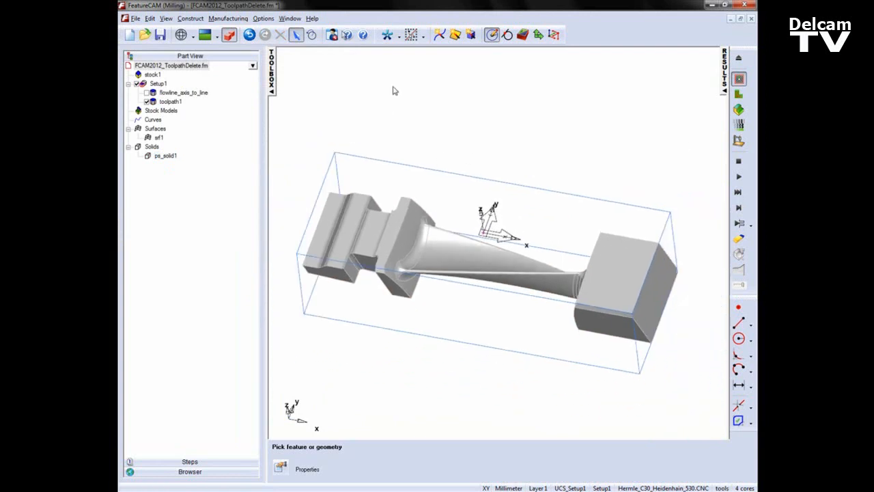
pyautogui.click(738, 209)
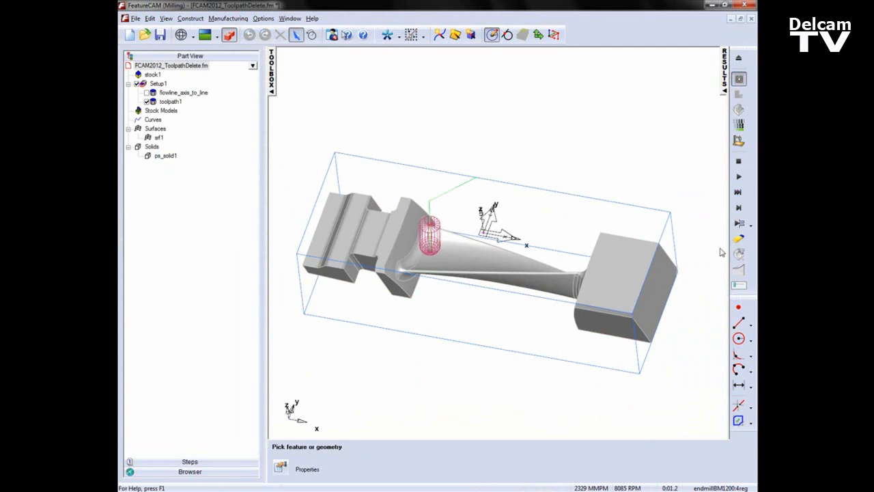
pyautogui.click(739, 177)
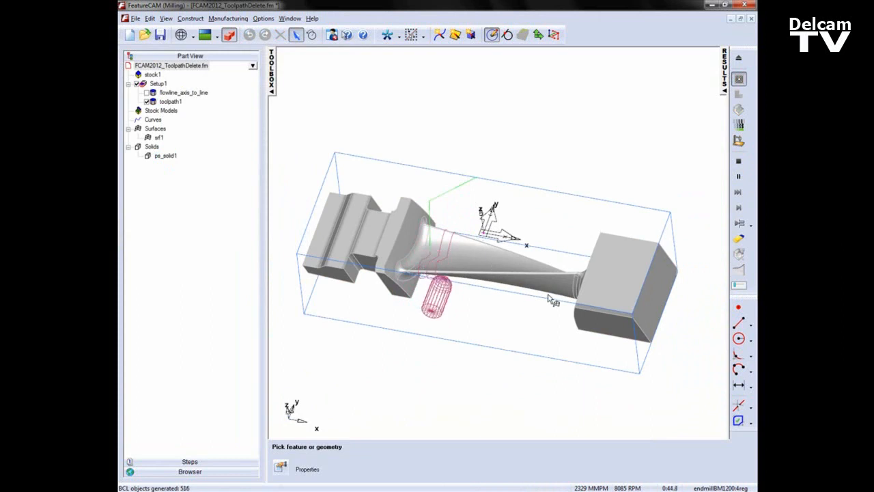
pyautogui.moveTo(408, 292); pyautogui.dragTo(304, 292, button='middle')
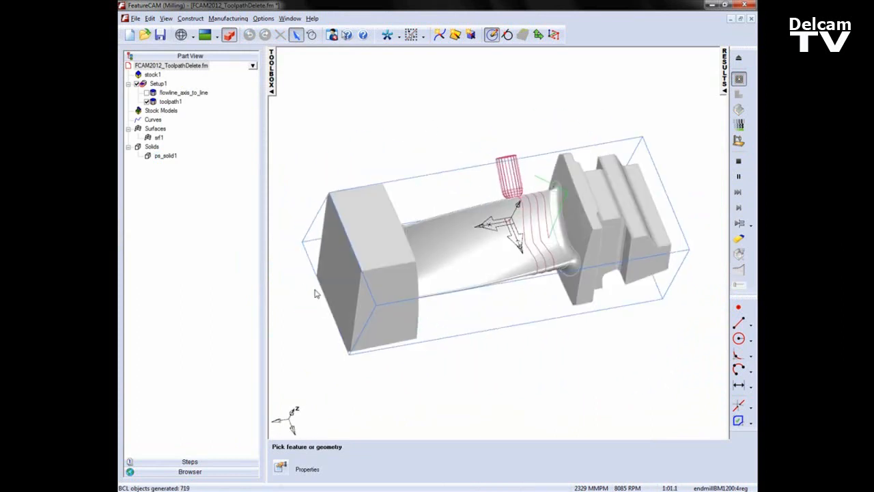
pyautogui.moveTo(459, 307); pyautogui.dragTo(365, 299, button='middle')
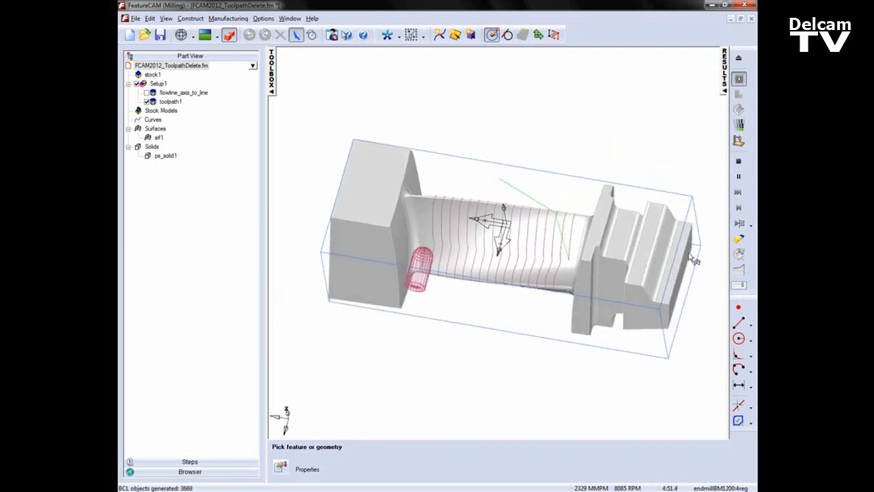
pyautogui.moveTo(463, 286); pyautogui.dragTo(354, 168, button='middle')
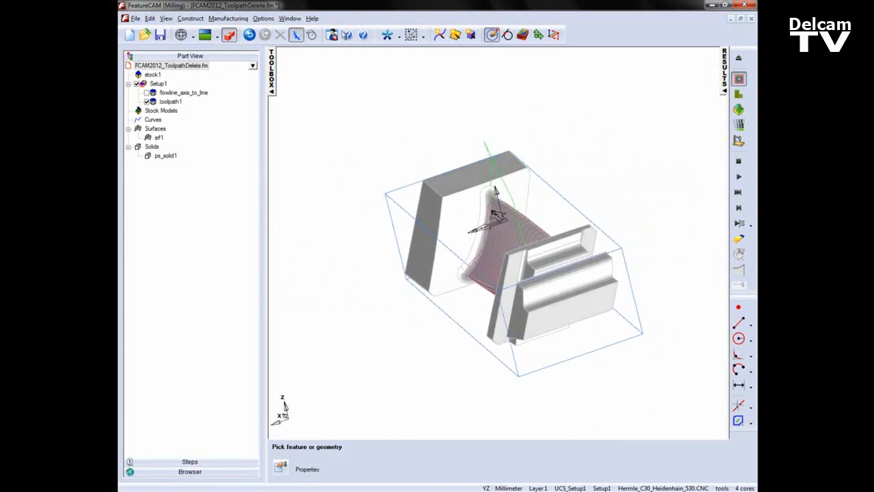